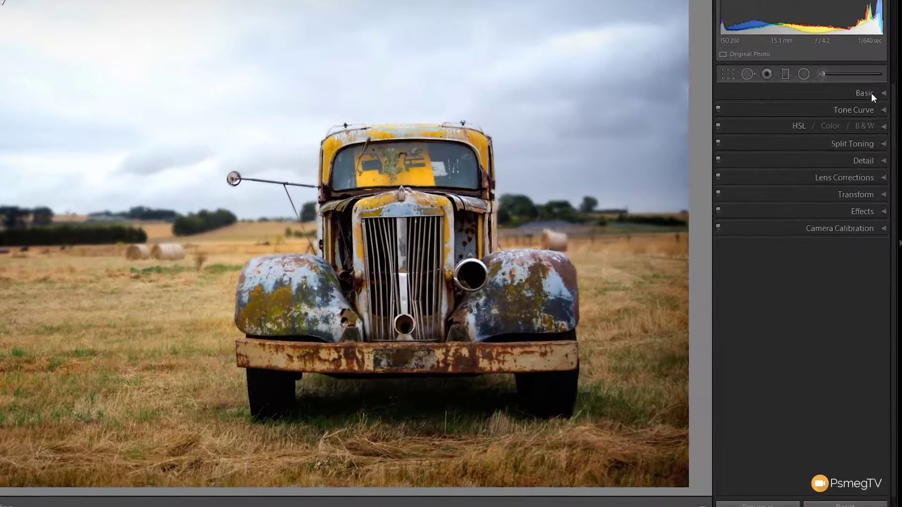
Step: In the Basic panel, set exposure +0.27, contrast −25, highlights −11, shadows +20, whites −11, blacks +10
{"action": "left_click", "coordinate": [873, 120]}
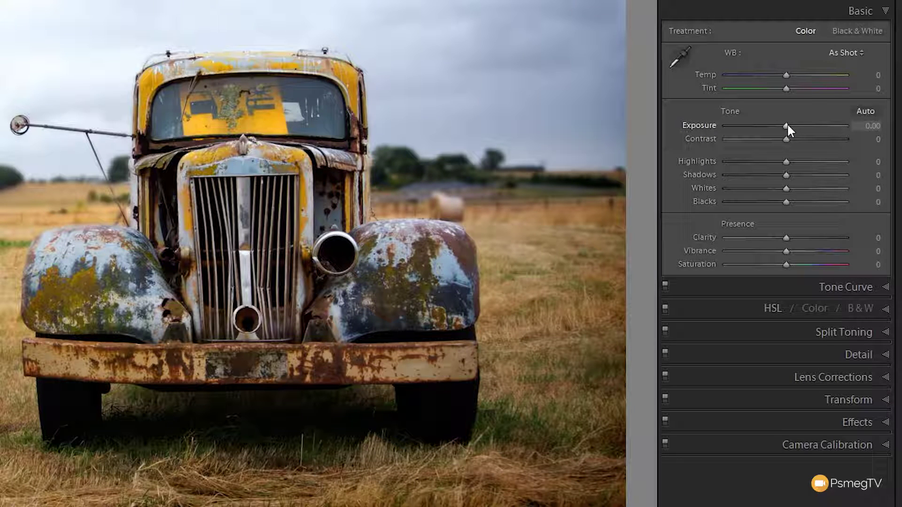
{"action": "left_click_drag", "start_coordinate": [787, 125], "coordinate": [791, 125]}
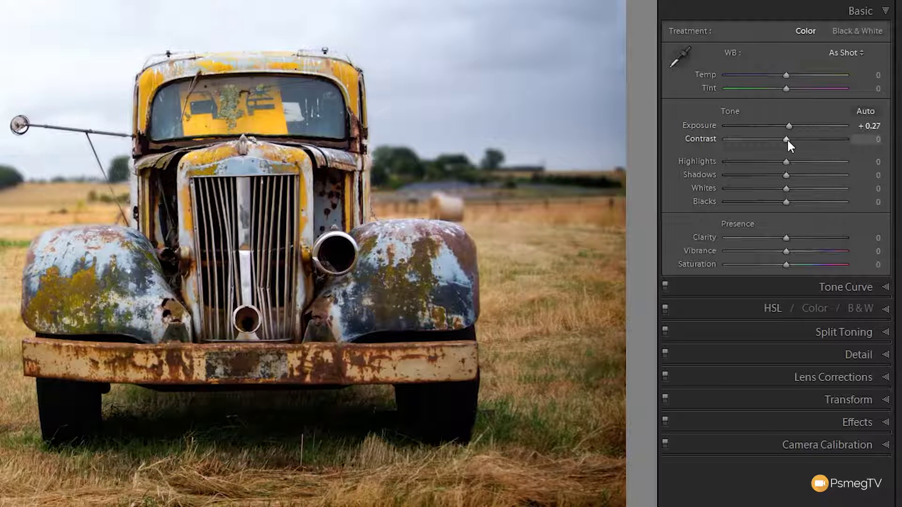
{"action": "left_click_drag", "start_coordinate": [788, 139], "coordinate": [771, 138]}
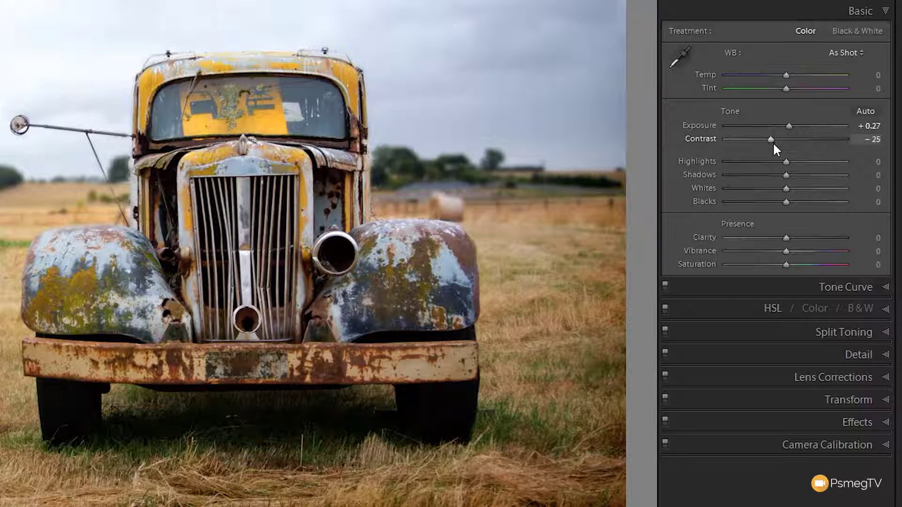
{"action": "left_click_drag", "start_coordinate": [786, 163], "coordinate": [780, 164]}
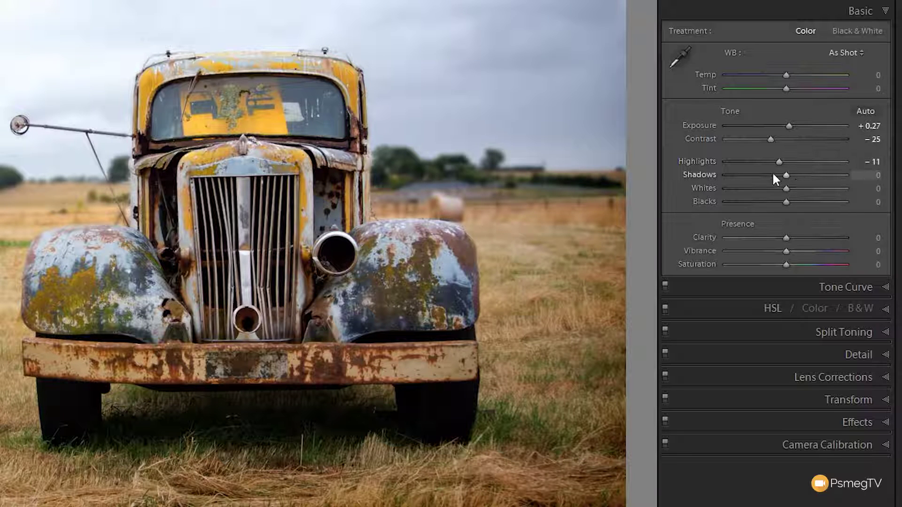
{"action": "left_click_drag", "start_coordinate": [789, 174], "coordinate": [798, 174]}
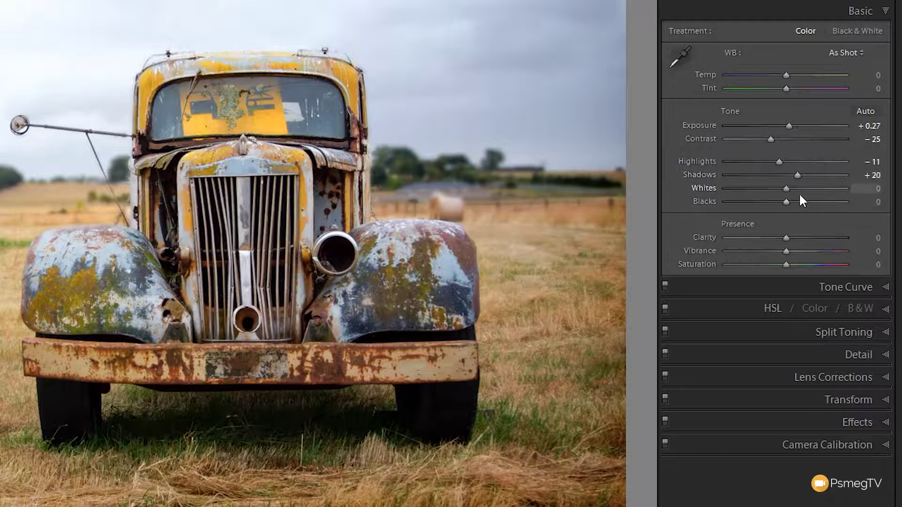
{"action": "left_click_drag", "start_coordinate": [787, 187], "coordinate": [780, 187]}
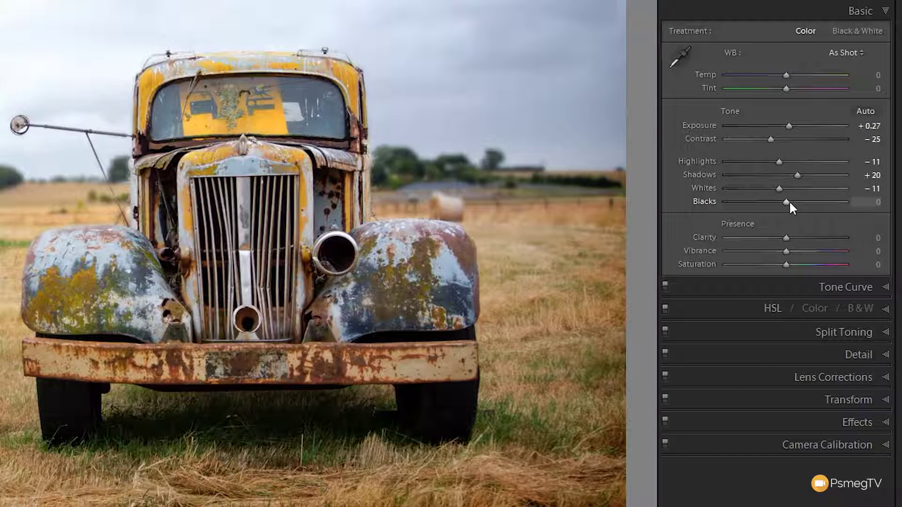
{"action": "left_click_drag", "start_coordinate": [789, 203], "coordinate": [795, 203]}
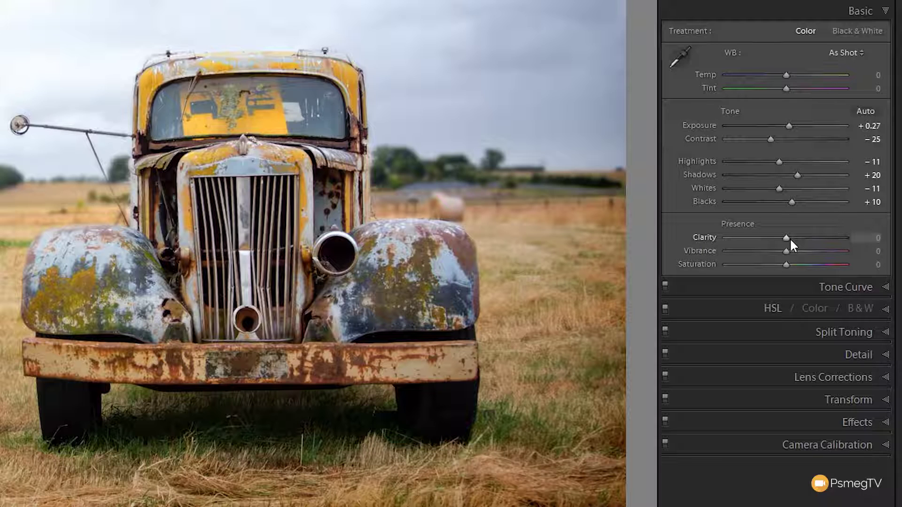
Step: Raise Clarity to +49 to bring out the rust, and pull Vibrance and Saturation to −10
{"action": "left_click_drag", "start_coordinate": [788, 239], "coordinate": [816, 239]}
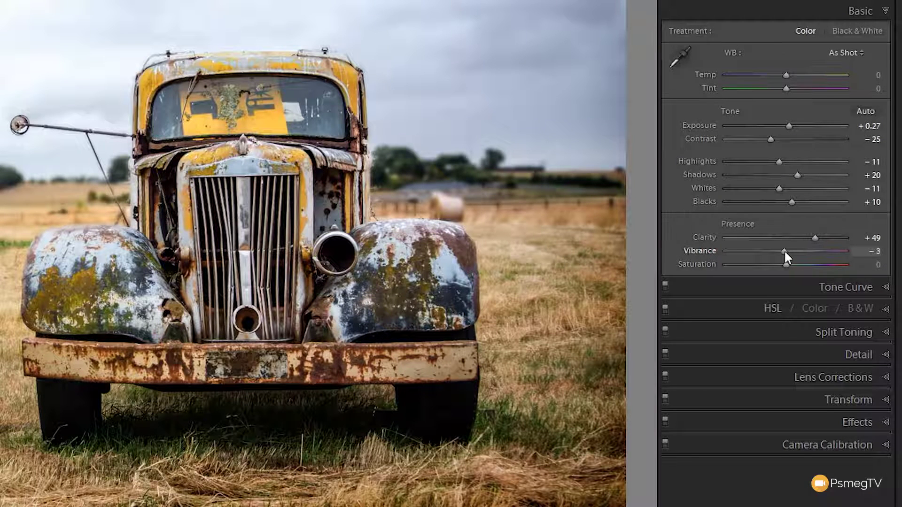
{"action": "left_click_drag", "start_coordinate": [783, 250], "coordinate": [780, 263]}
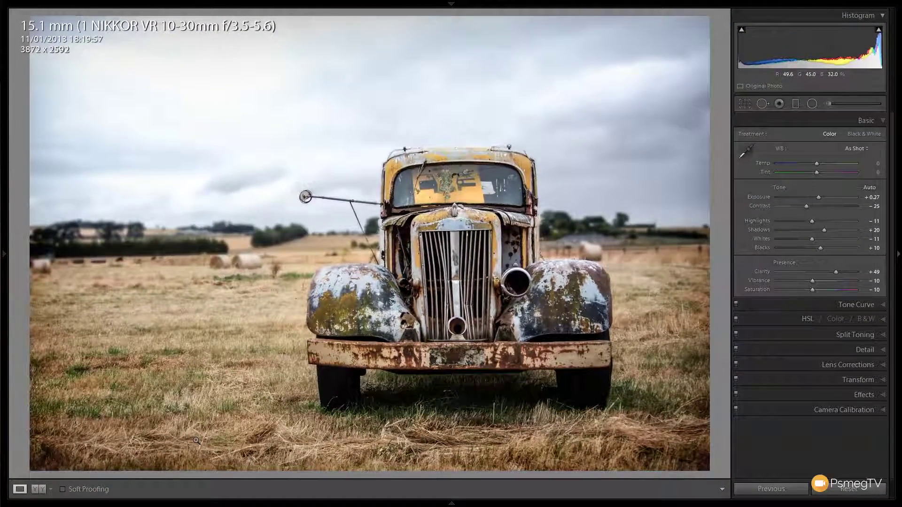
Step: Check Before/After, then set the Tone Curve's point curve to Medium Contrast after trying Strong Contrast
{"action": "left_click", "coordinate": [39, 489]}
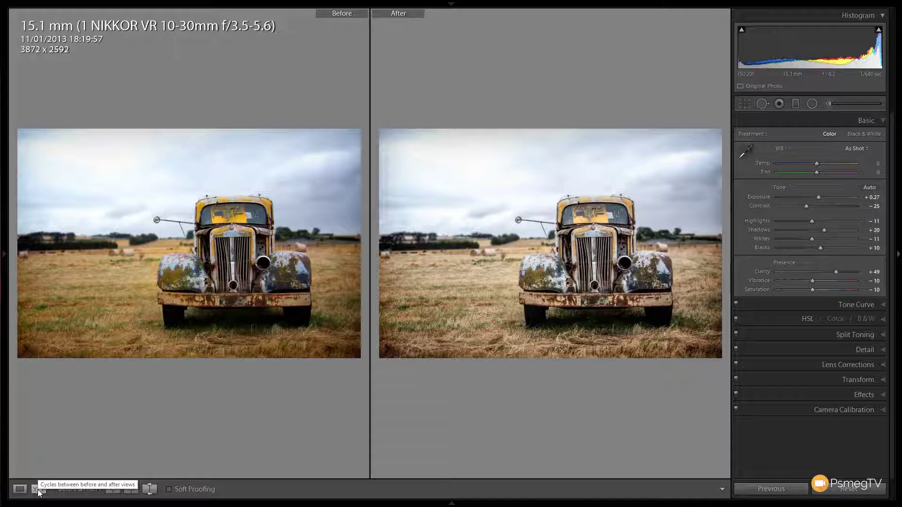
{"action": "left_click", "coordinate": [25, 490]}
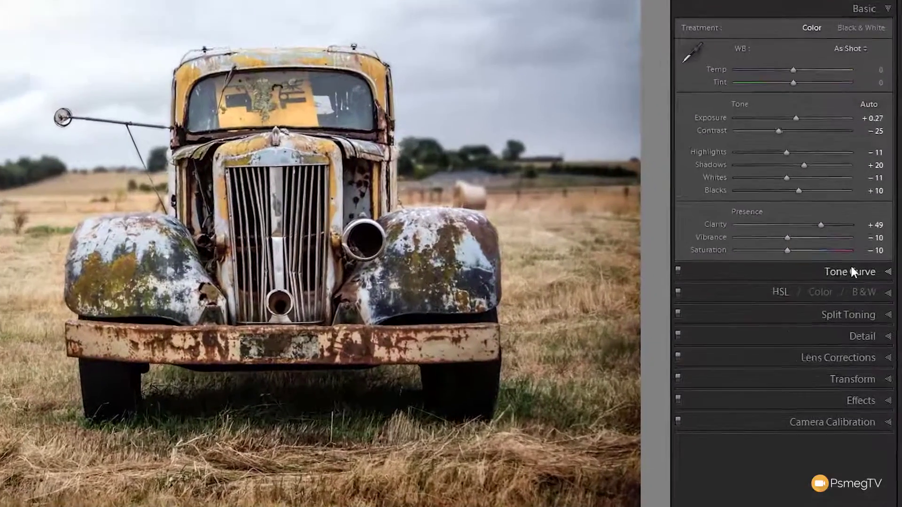
{"action": "left_click", "coordinate": [852, 271]}
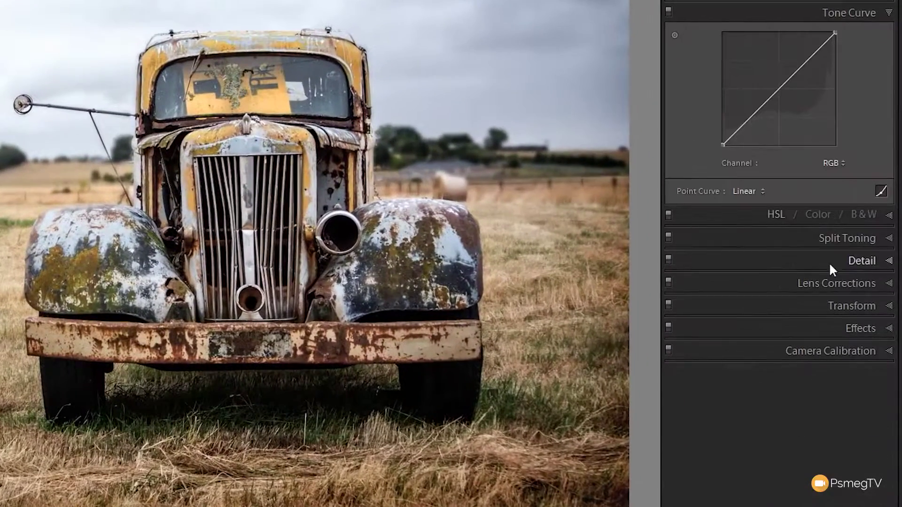
{"action": "left_click", "coordinate": [762, 191]}
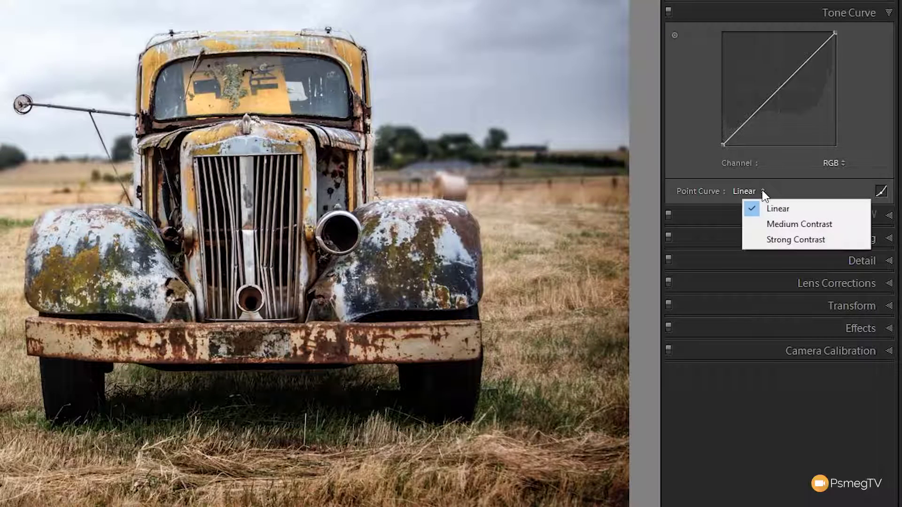
{"action": "left_click", "coordinate": [777, 224]}
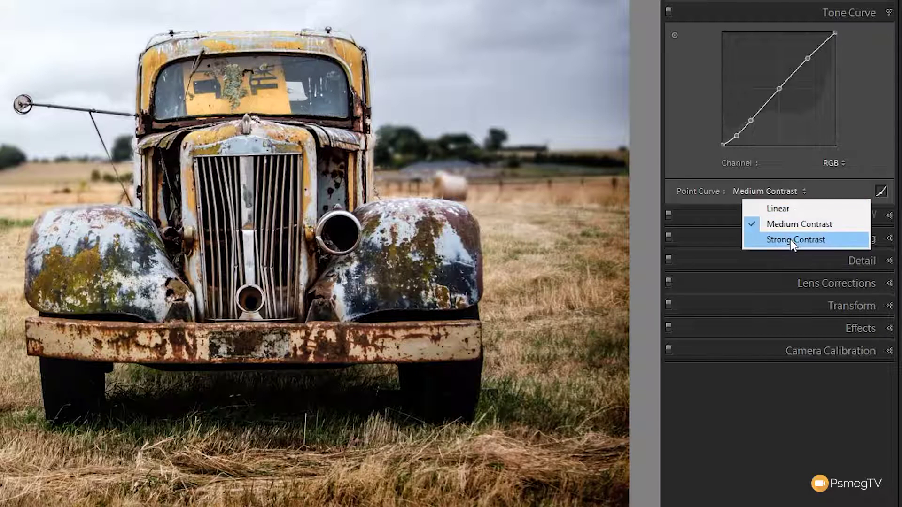
{"action": "left_click", "coordinate": [790, 239]}
{"action": "left_click", "coordinate": [791, 192]}
{"action": "left_click", "coordinate": [791, 225]}
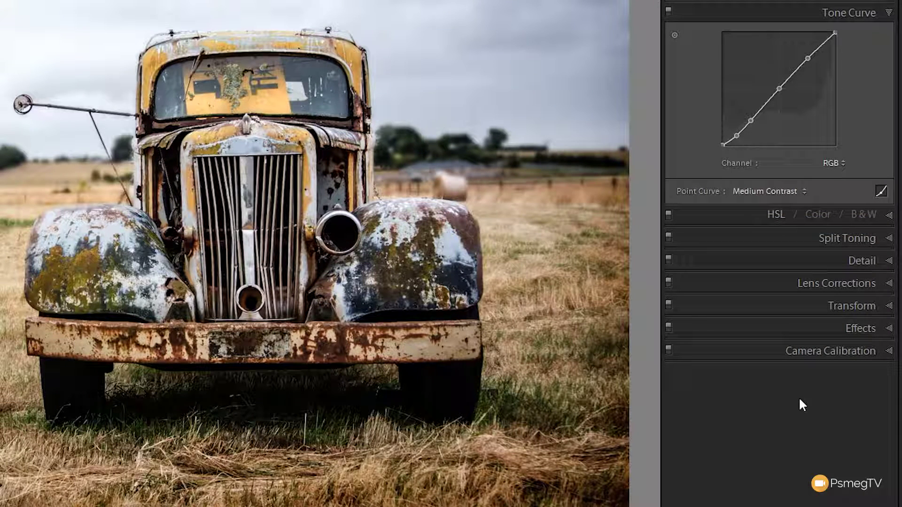
Step: In Split Toning, tint highlights at hue 49 with saturation 50 and move the shadow hue to 260
{"action": "left_click", "coordinate": [849, 243]}
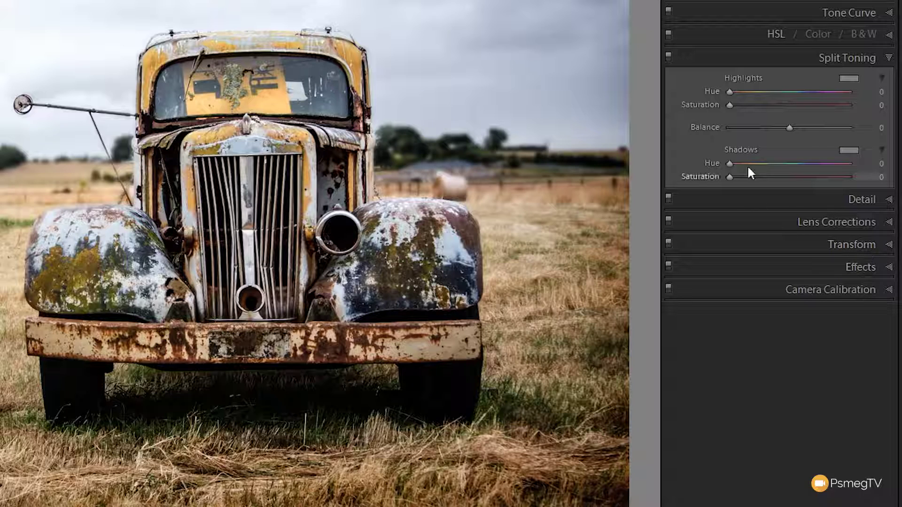
{"action": "left_click_drag", "start_coordinate": [730, 91], "coordinate": [745, 93]}
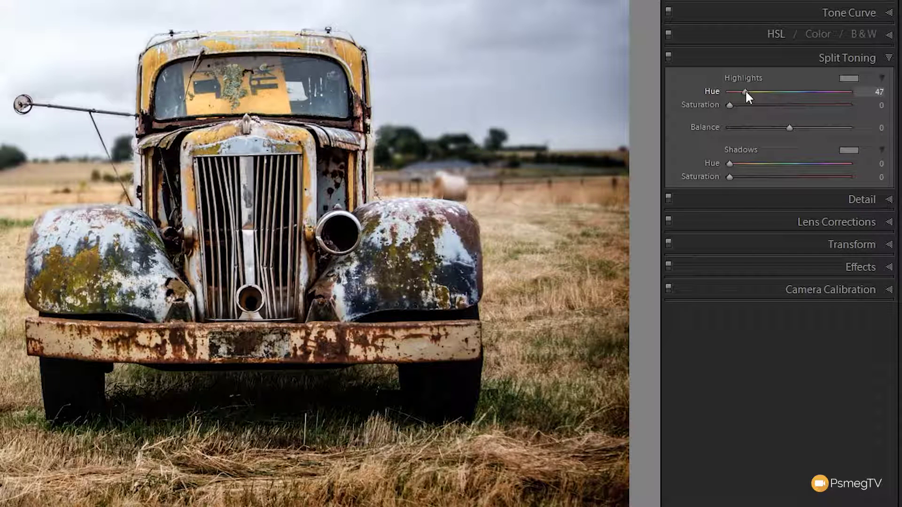
{"action": "left_click_drag", "start_coordinate": [745, 91], "coordinate": [746, 93]}
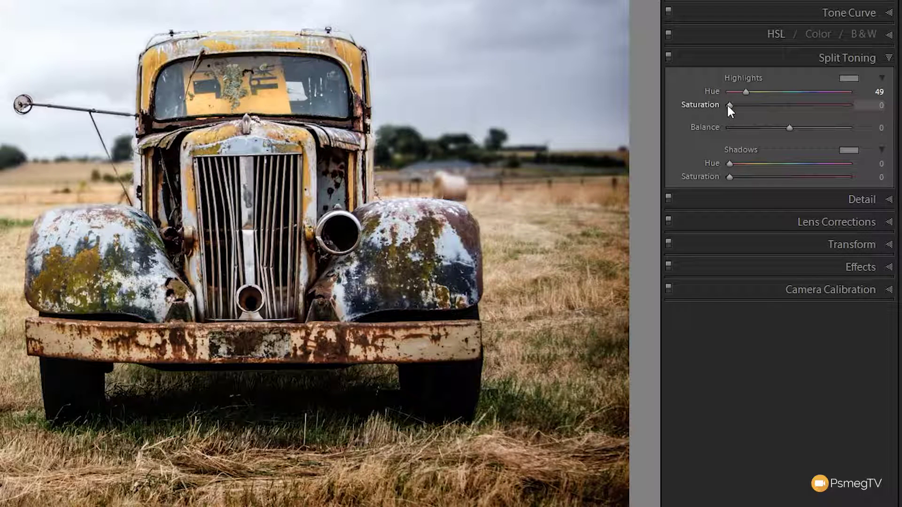
{"action": "left_click_drag", "start_coordinate": [734, 105], "coordinate": [785, 105]}
{"action": "left_click_drag", "start_coordinate": [785, 104], "coordinate": [786, 104]}
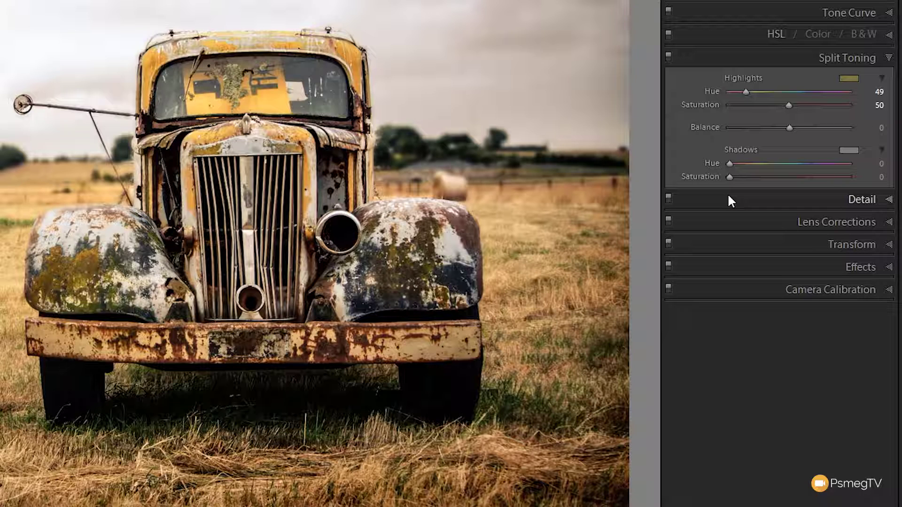
{"action": "left_click_drag", "start_coordinate": [730, 164], "coordinate": [816, 165]}
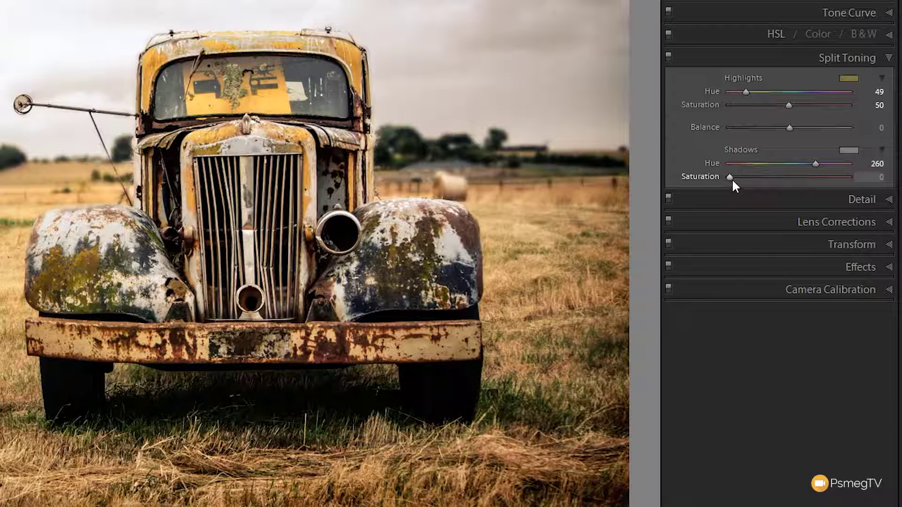
Step: Set shadow saturation to 50, balance to +33, and shadow hue to 320 for a magenta tint
{"action": "left_click_drag", "start_coordinate": [731, 178], "coordinate": [791, 176]}
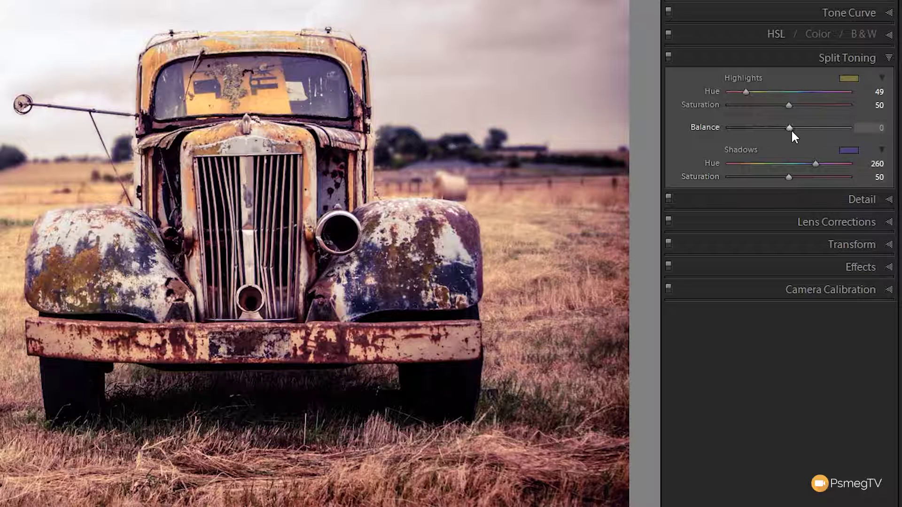
{"action": "left_click_drag", "start_coordinate": [792, 130], "coordinate": [810, 130]}
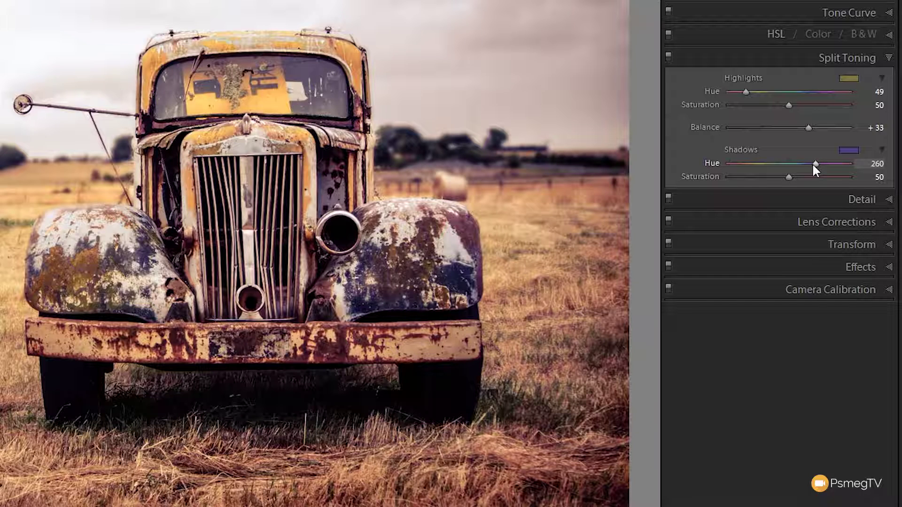
{"action": "left_click_drag", "start_coordinate": [816, 163], "coordinate": [835, 167]}
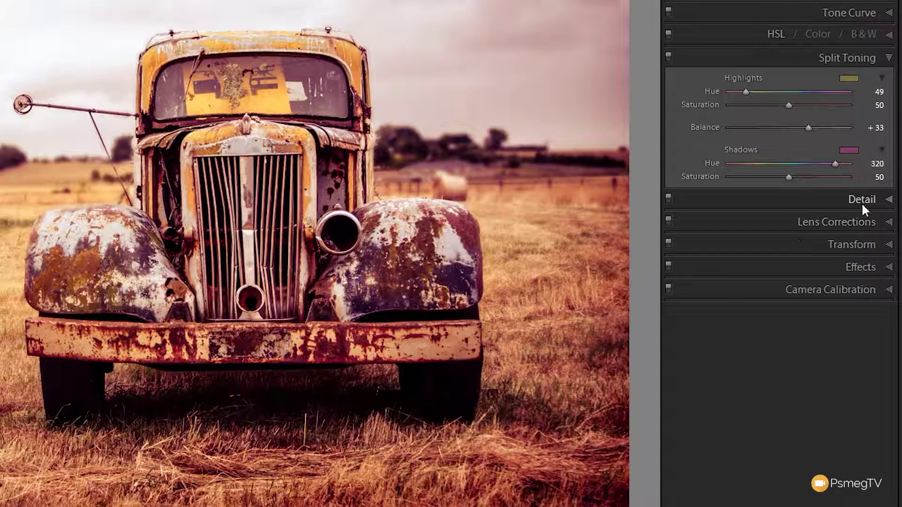
Step: Add a Color Priority post-crop vignette at amount −36, toggling the effects to compare
{"action": "left_click", "coordinate": [866, 266]}
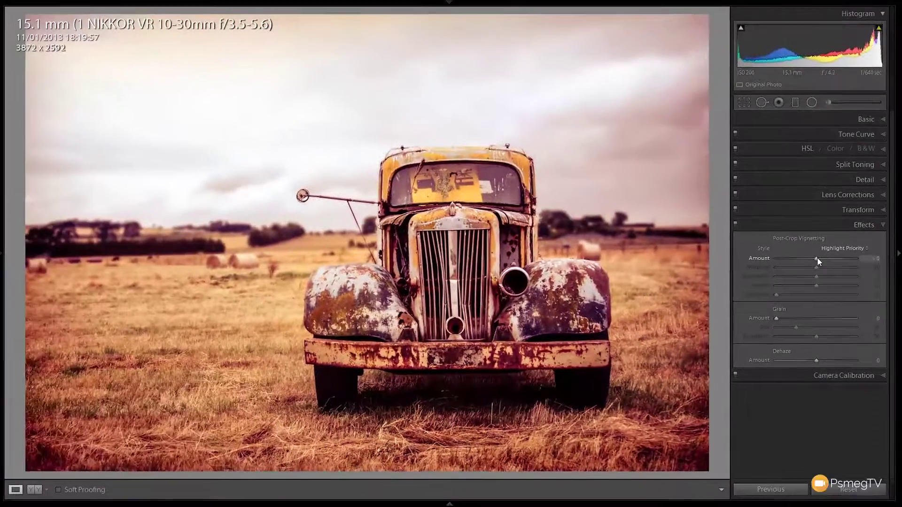
{"action": "left_click_drag", "start_coordinate": [793, 208], "coordinate": [783, 212]}
{"action": "left_click_drag", "start_coordinate": [809, 261], "coordinate": [805, 262]}
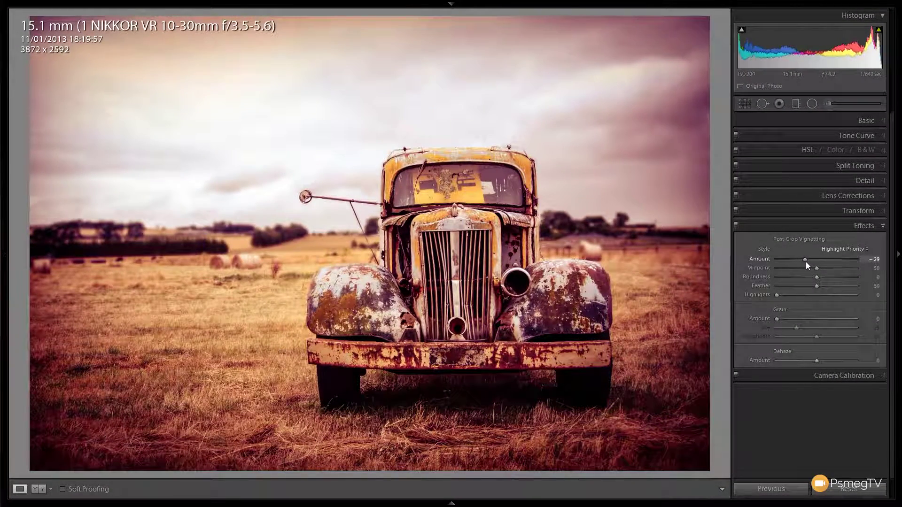
{"action": "left_click", "coordinate": [852, 248]}
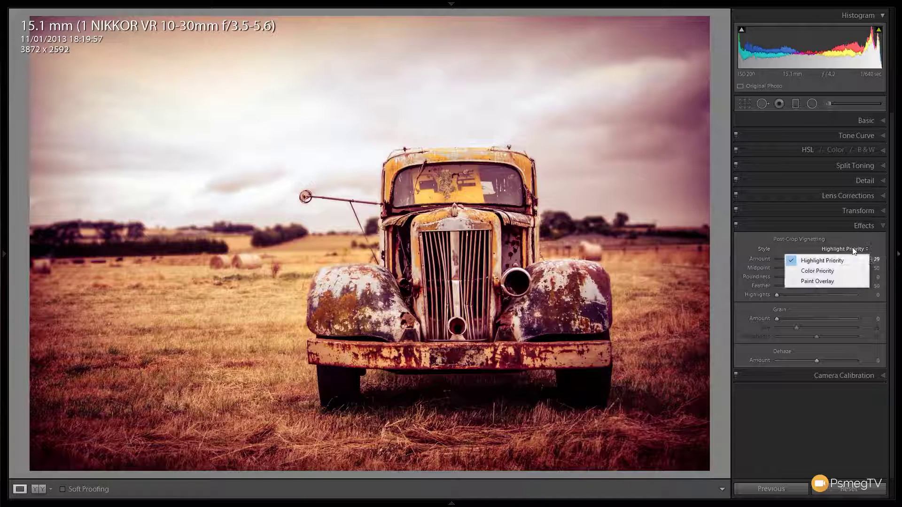
{"action": "left_click", "coordinate": [841, 271]}
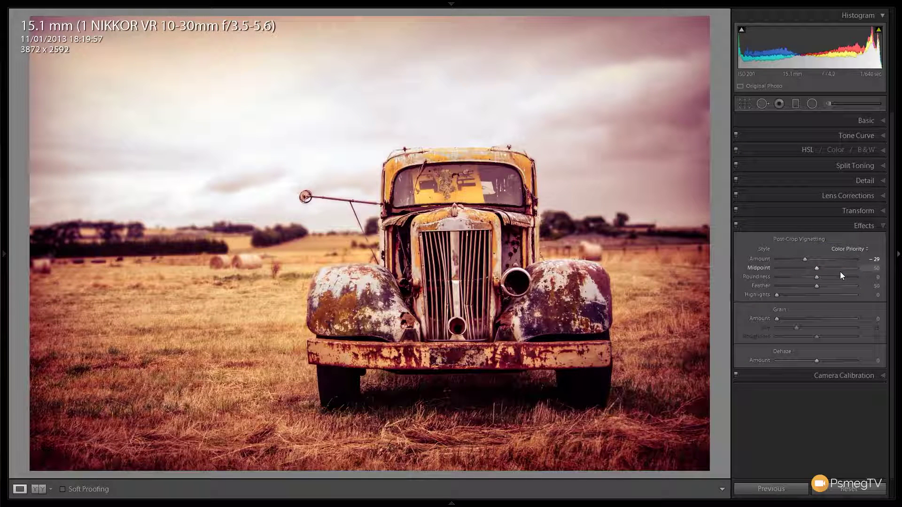
{"action": "left_click_drag", "start_coordinate": [807, 260], "coordinate": [804, 260]}
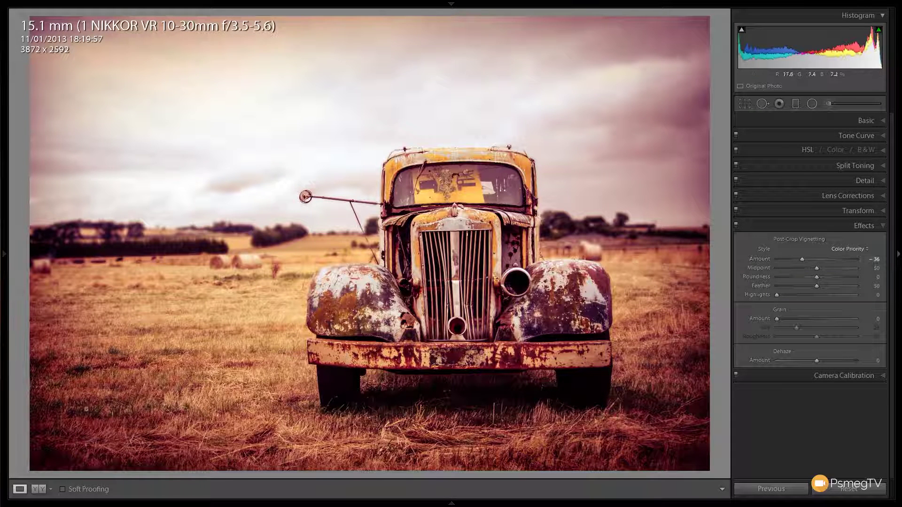
{"action": "left_click", "coordinate": [735, 226]}
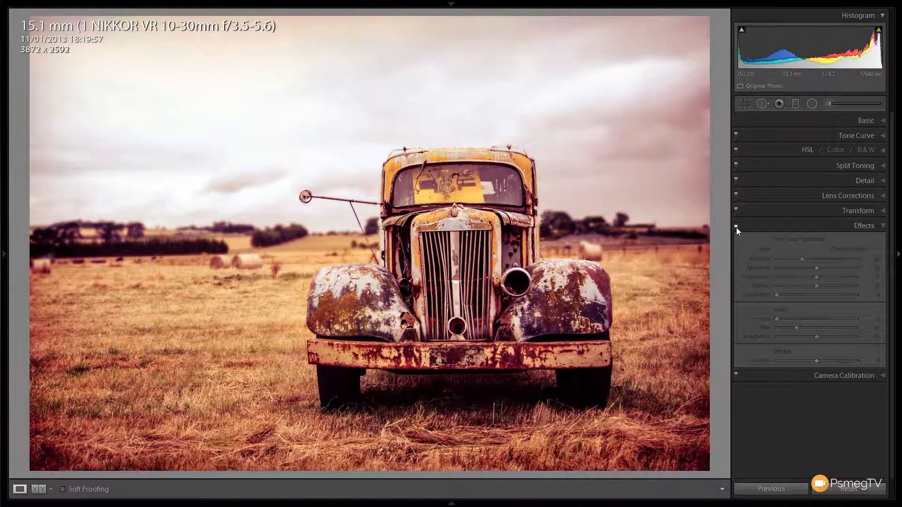
{"action": "left_click", "coordinate": [736, 227]}
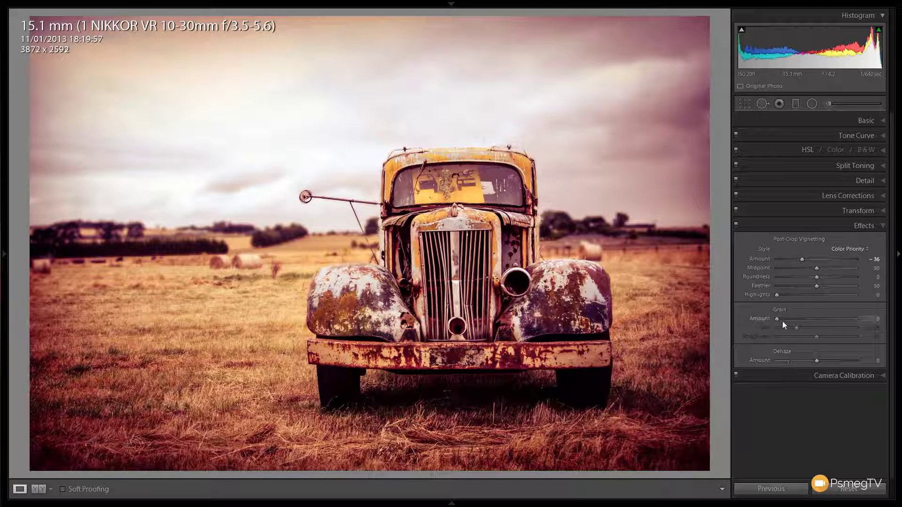
Step: Set grain to amount 21, size 39, roughness 60, zooming in and toggling effects to check it
{"action": "left_click_drag", "start_coordinate": [779, 319], "coordinate": [794, 321]}
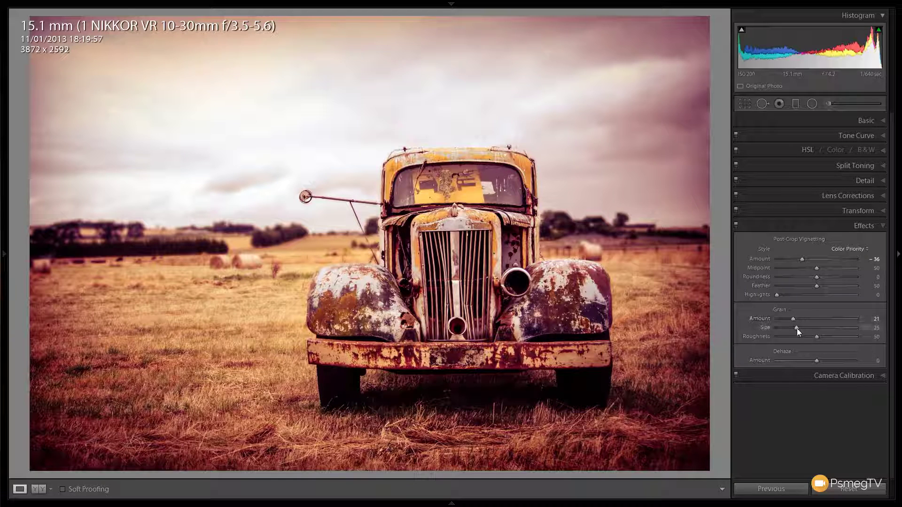
{"action": "left_click_drag", "start_coordinate": [799, 328], "coordinate": [827, 337]}
{"action": "left_click", "coordinate": [346, 244]}
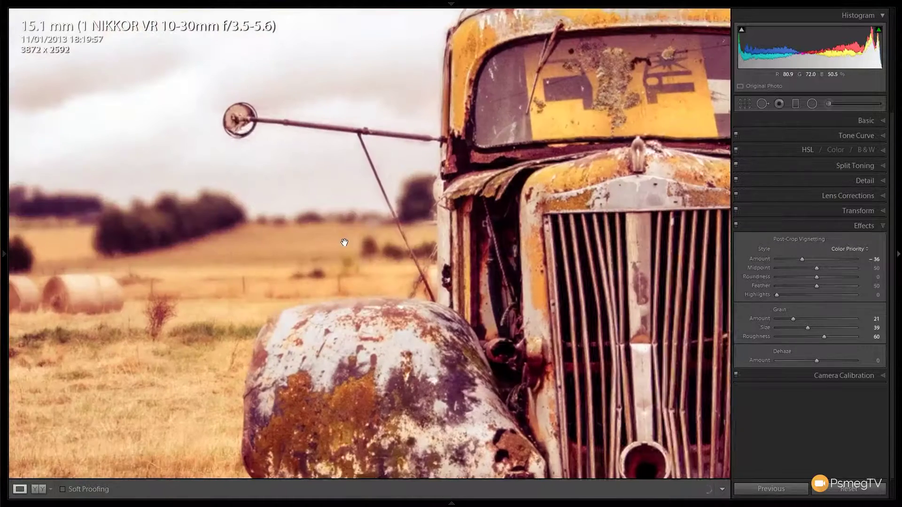
{"action": "left_click", "coordinate": [736, 226]}
{"action": "left_click", "coordinate": [736, 226]}
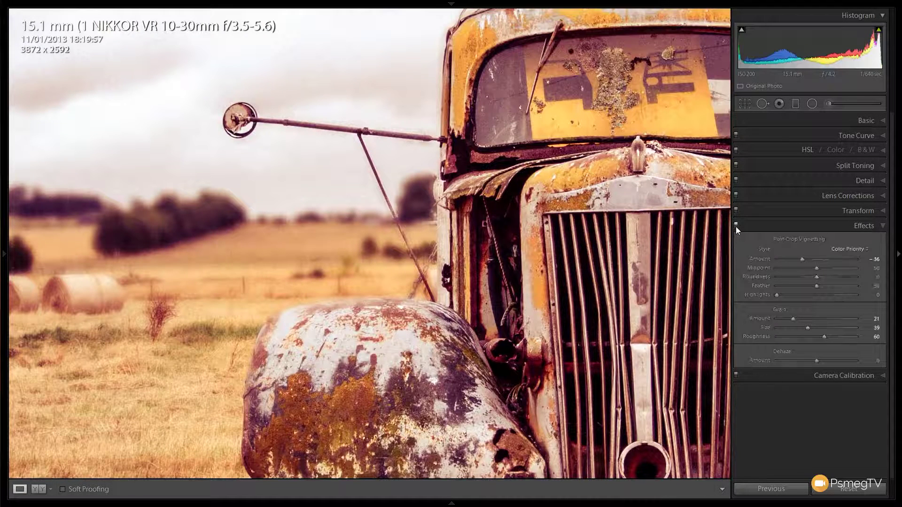
{"action": "left_click", "coordinate": [867, 230]}
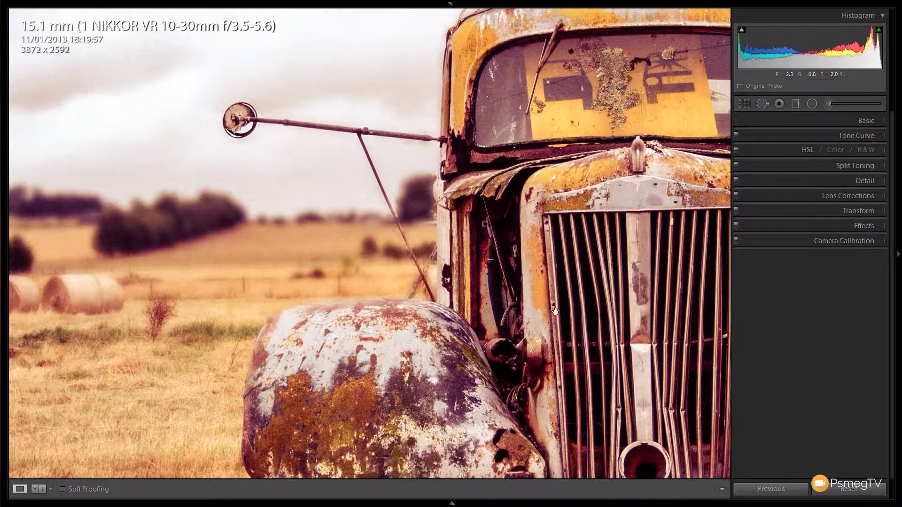
{"action": "left_click", "coordinate": [562, 328]}
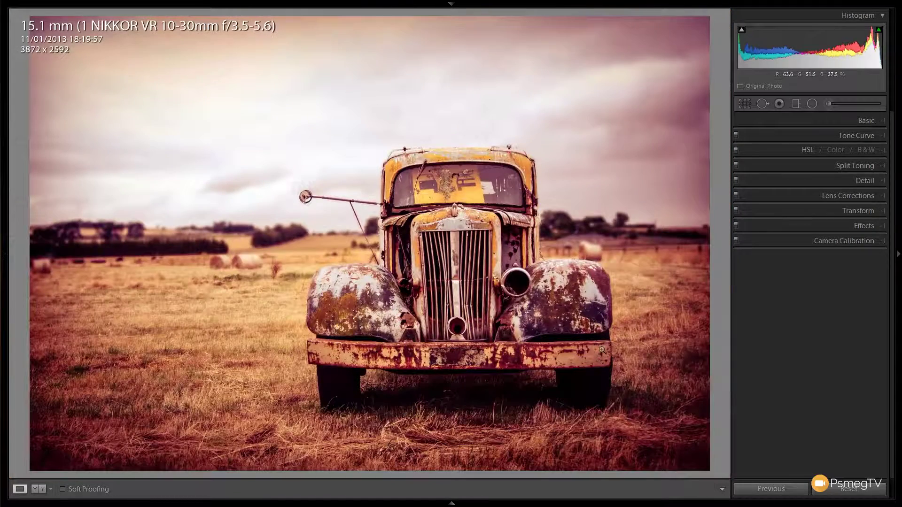
{"action": "left_click", "coordinate": [883, 227]}
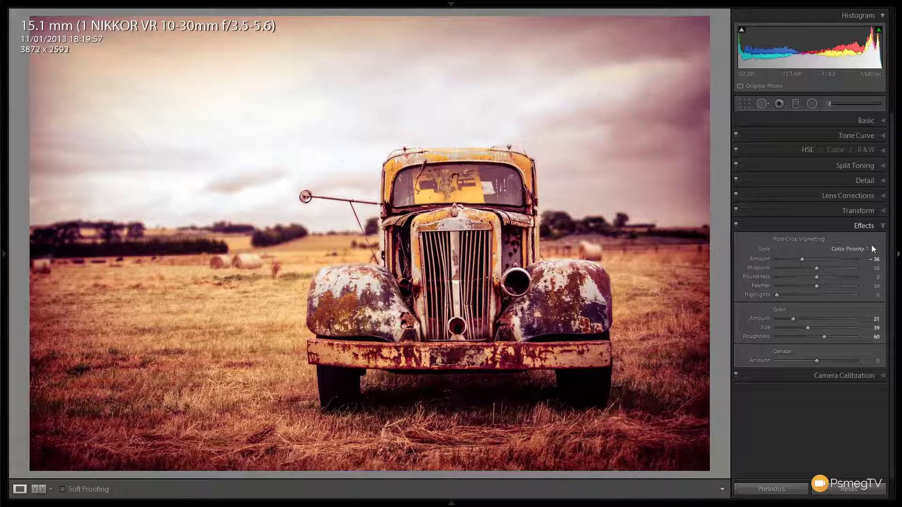
Step: Switch to the Before/After view to see the original and vintage-edited truck side by side
{"action": "left_click", "coordinate": [42, 492]}
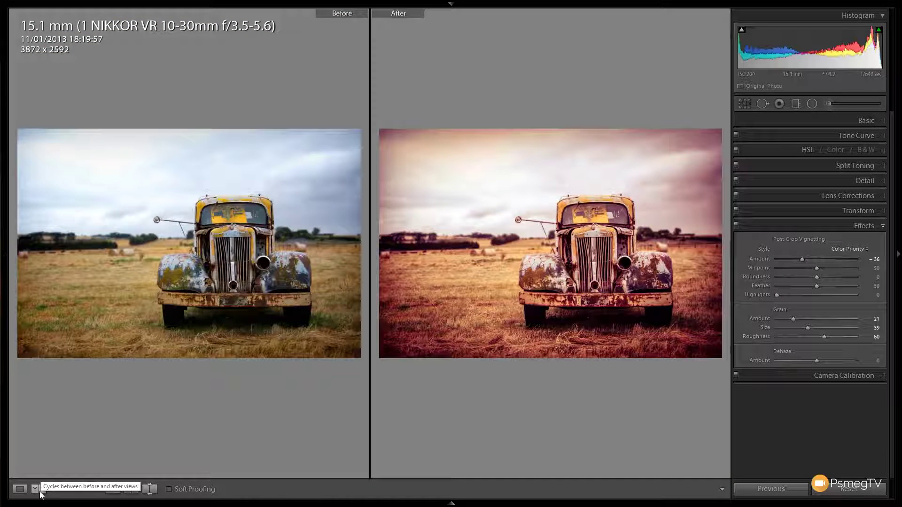